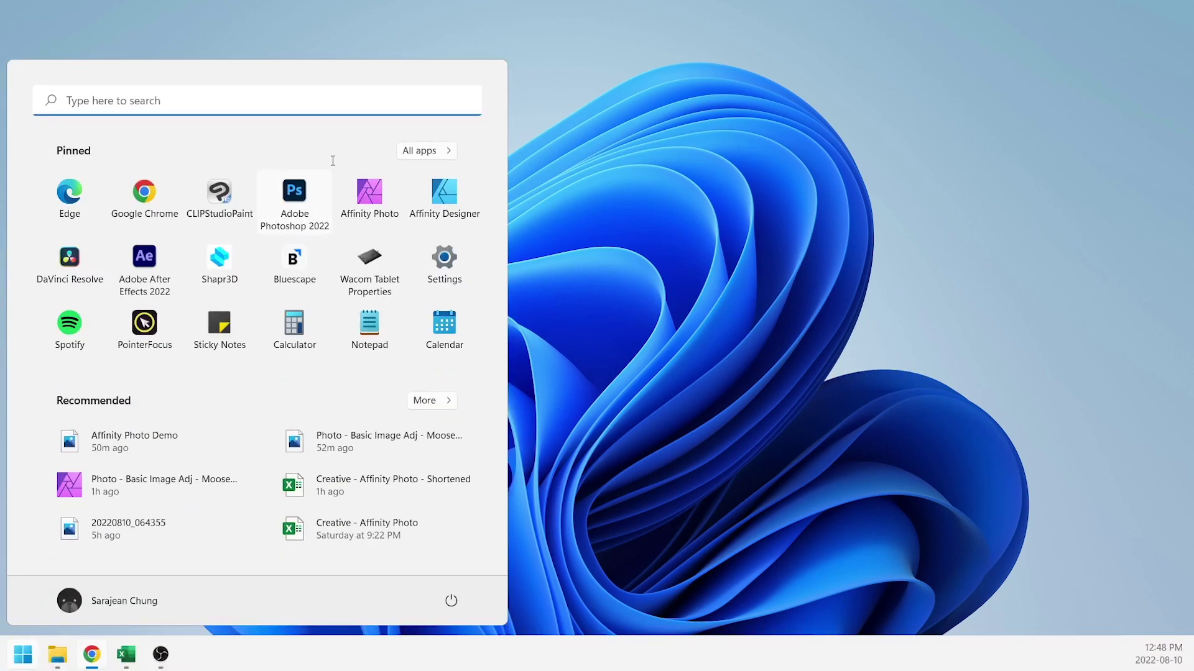
Step: Launch Affinity Photo and open the New Document dialog from the welcome panel
left_click(369, 214)
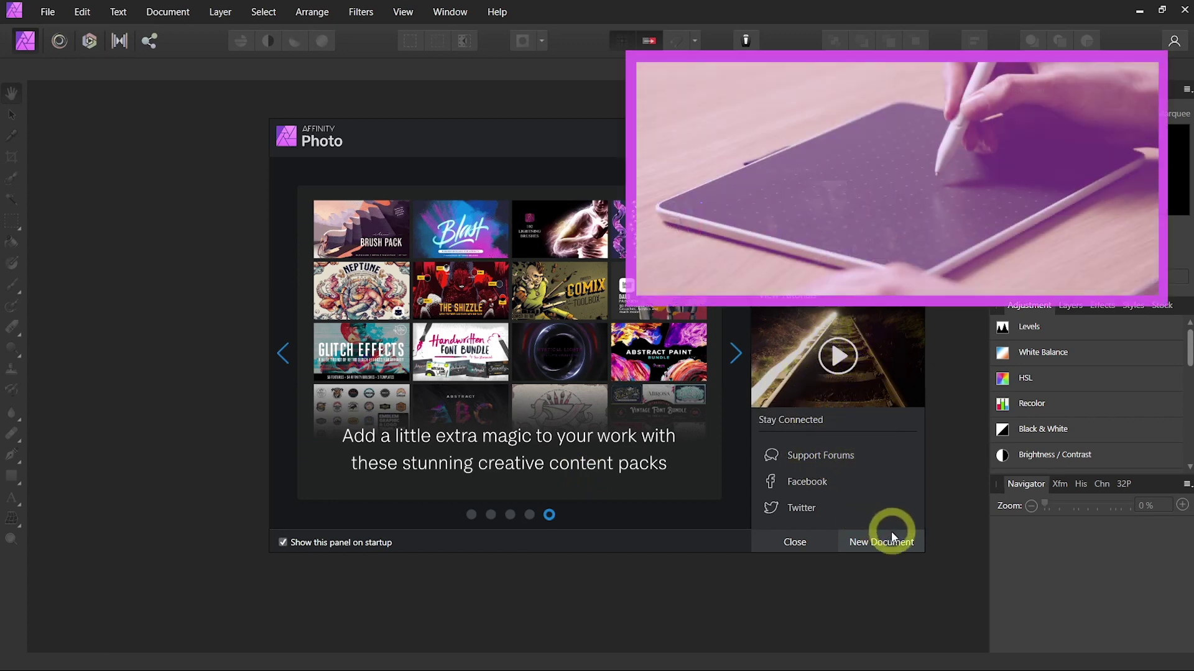
left_click(894, 539)
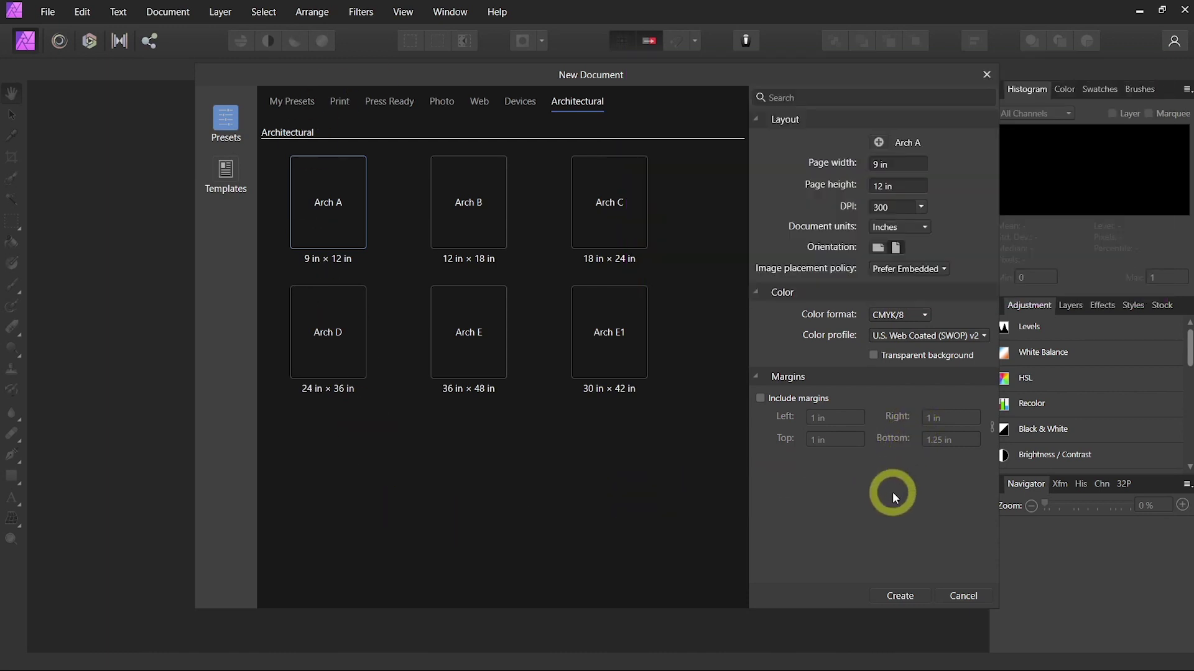
Step: Browse the My Presets, Print, Press Ready, Photo, Web, Devices and Architectural preset categories
left_click(294, 103)
left_click(340, 105)
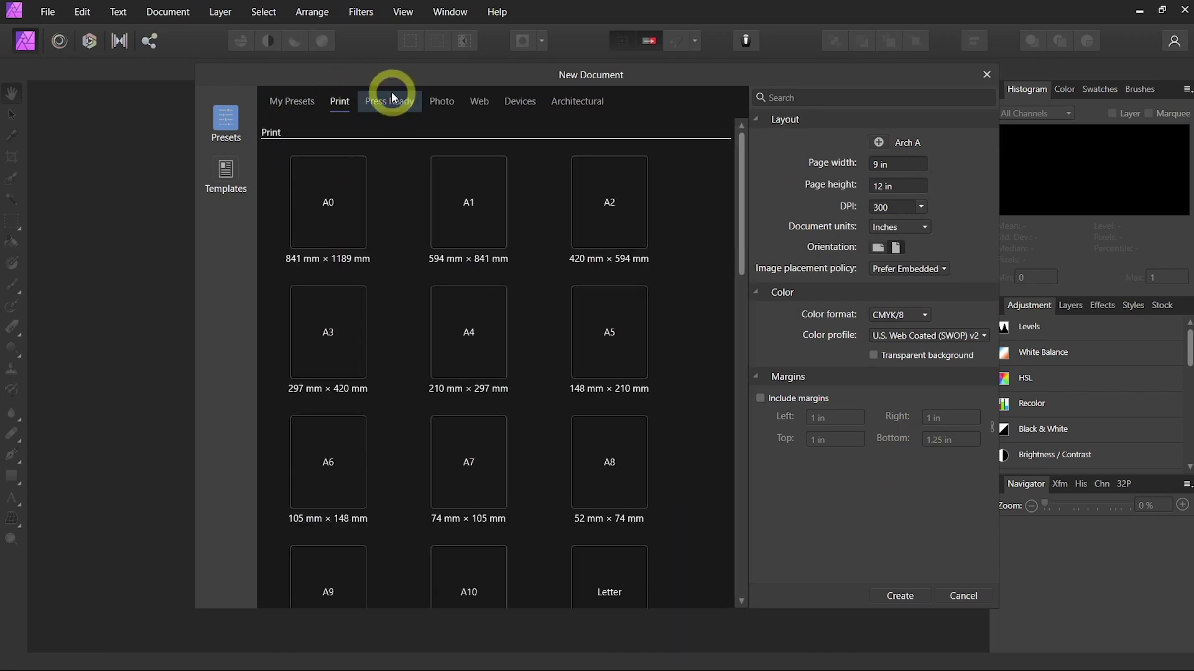
left_click(401, 102)
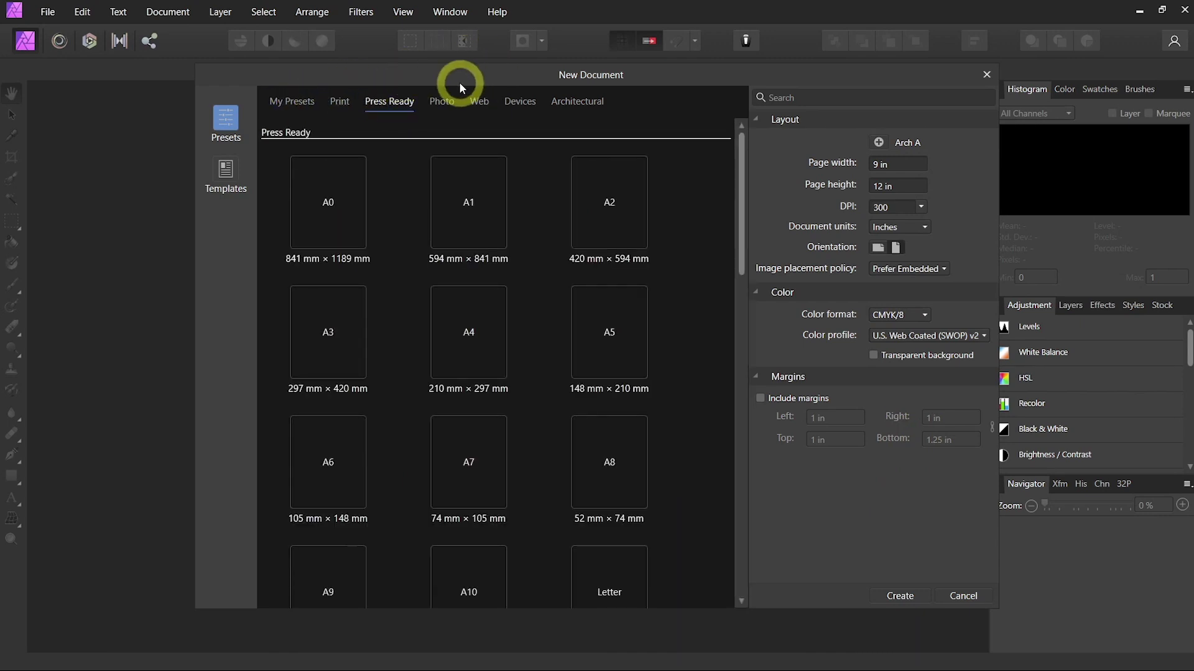
left_click(441, 103)
left_click(494, 98)
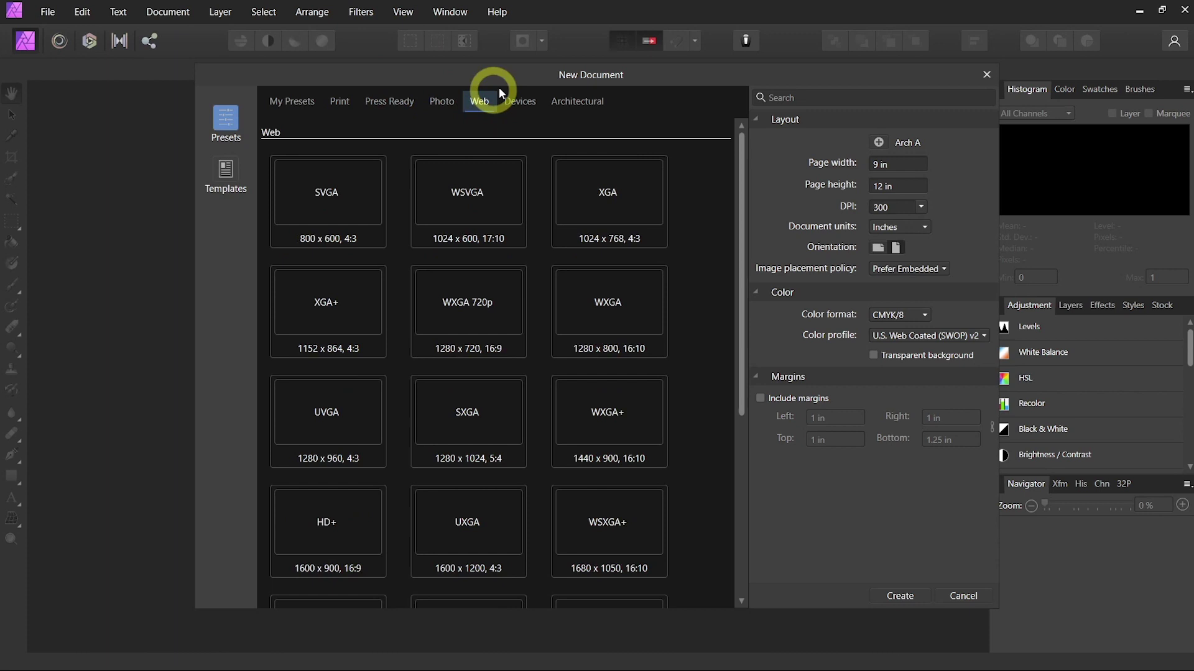
left_click(530, 103)
left_click(594, 101)
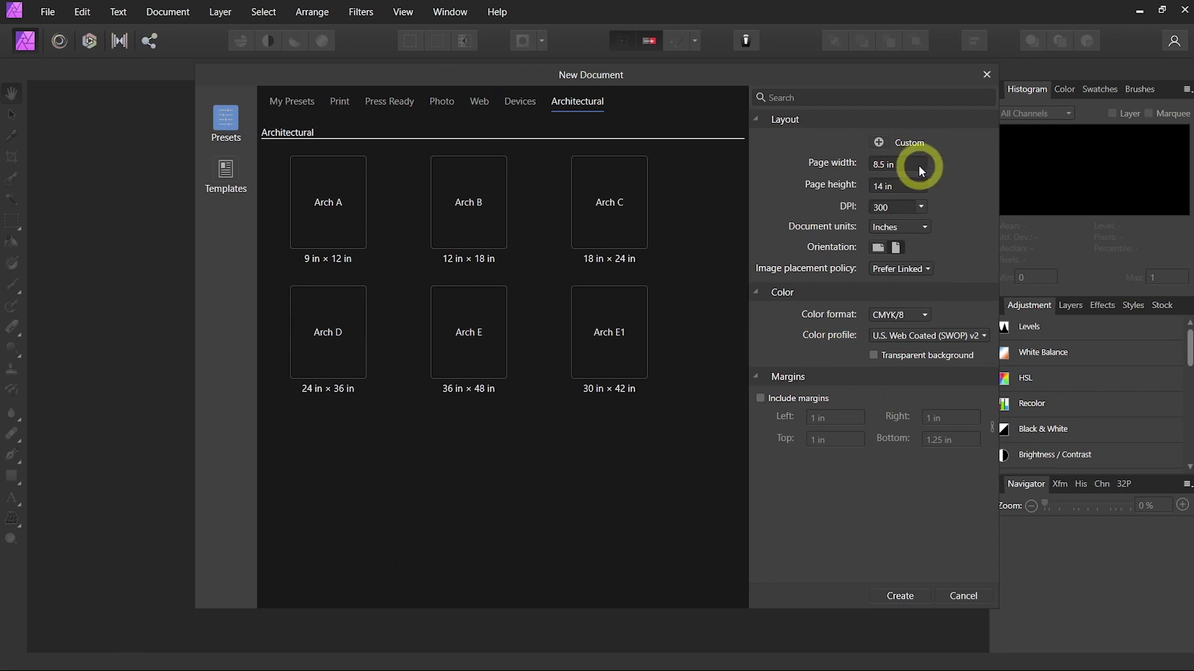
Step: Set the new document to Pixels, 1920 × 1080 px, with RGB/8 colour format
left_click(911, 227)
left_click(907, 243)
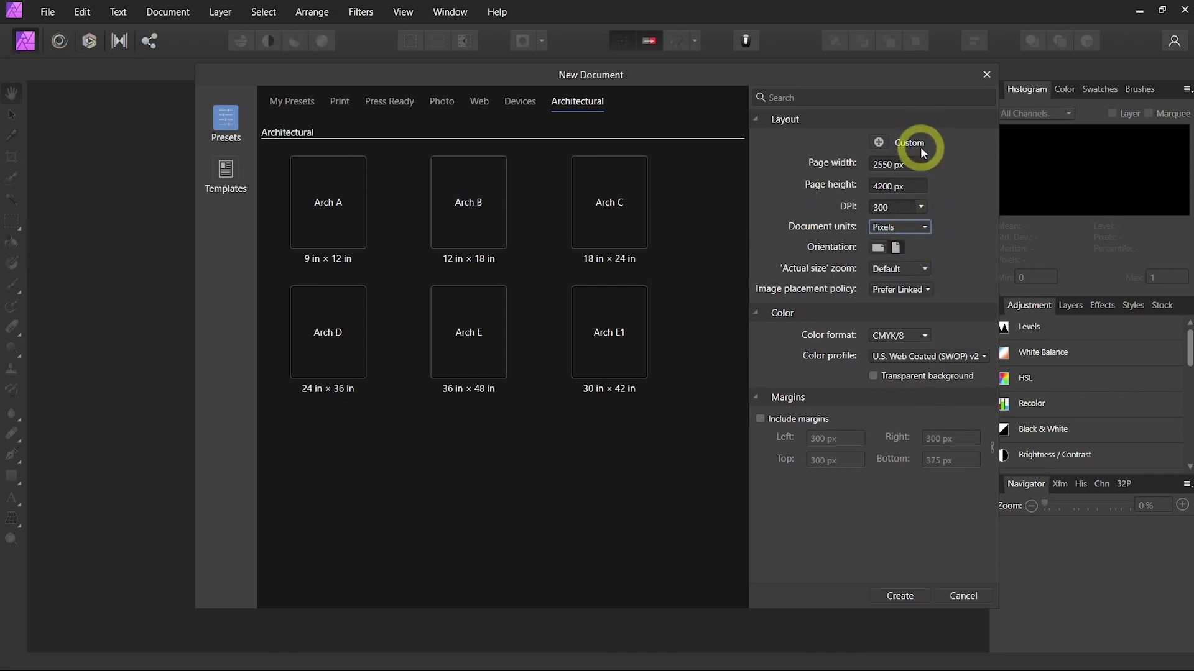
left_click(909, 161)
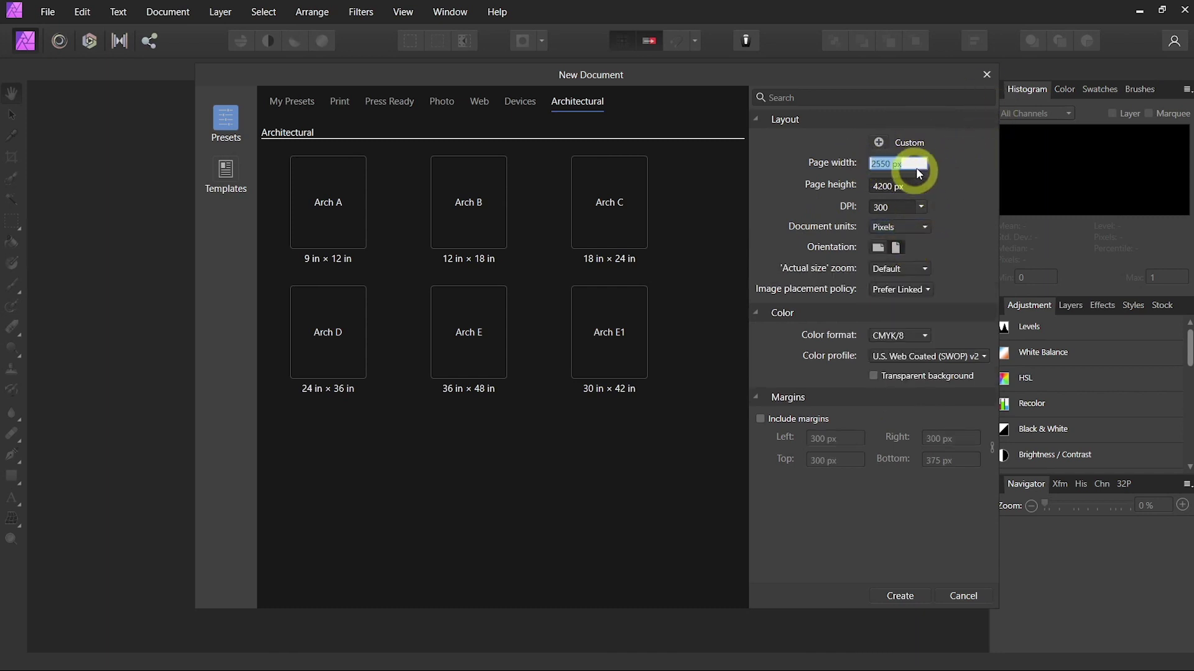
type("1920 pt")
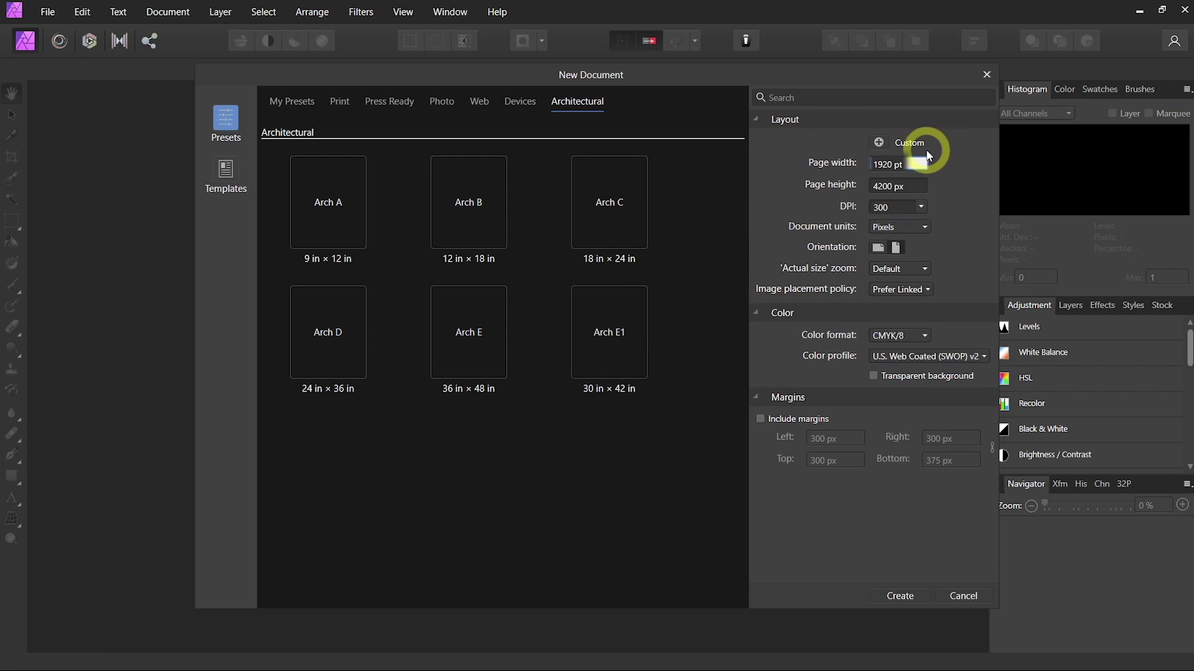
type("1080")
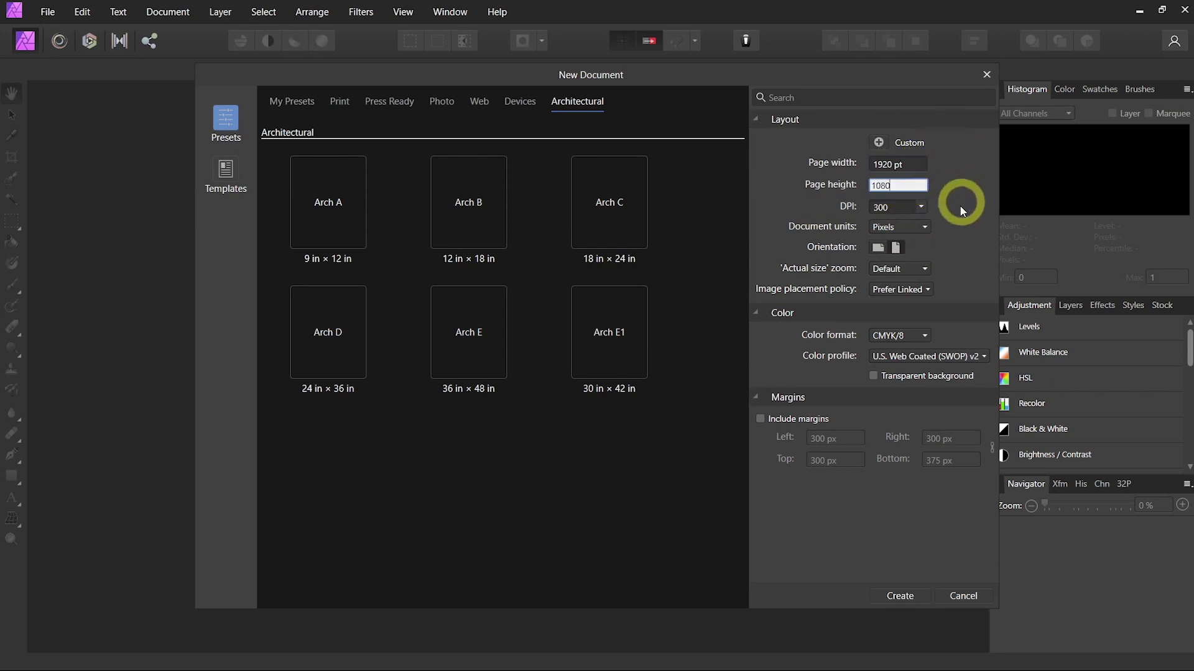
key("Return")
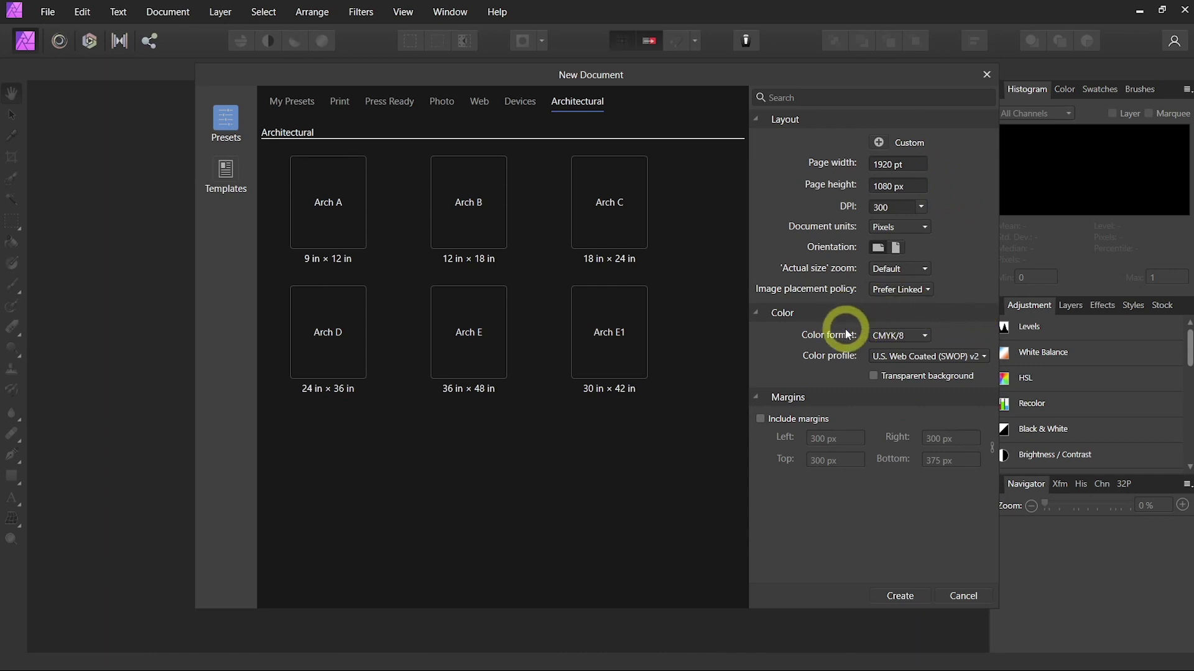
left_click(901, 336)
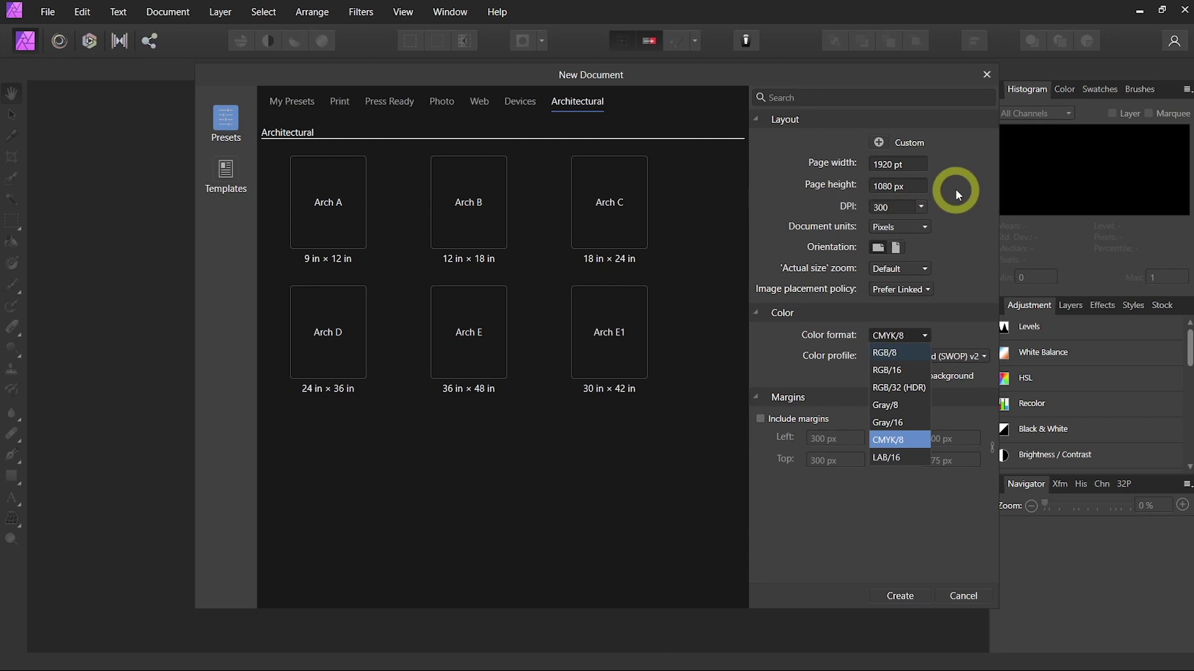
left_click(900, 352)
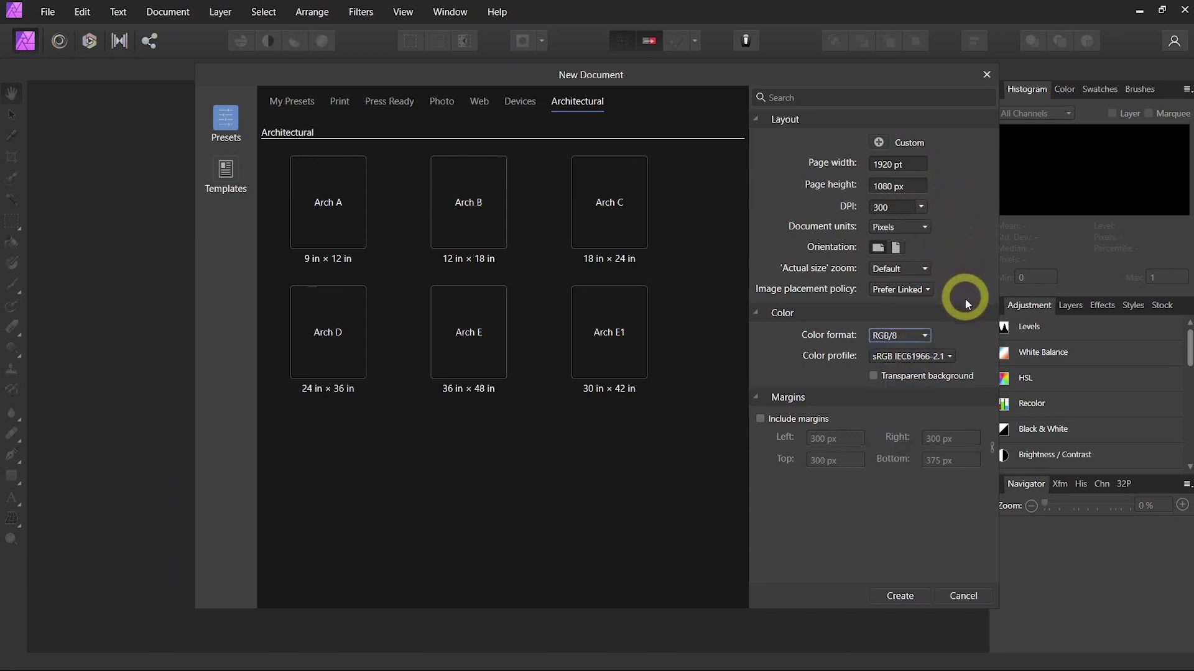
Step: Create the document and paint a pressure-sensitive wavy stroke below the first, undoing a stray dot
left_click(899, 597)
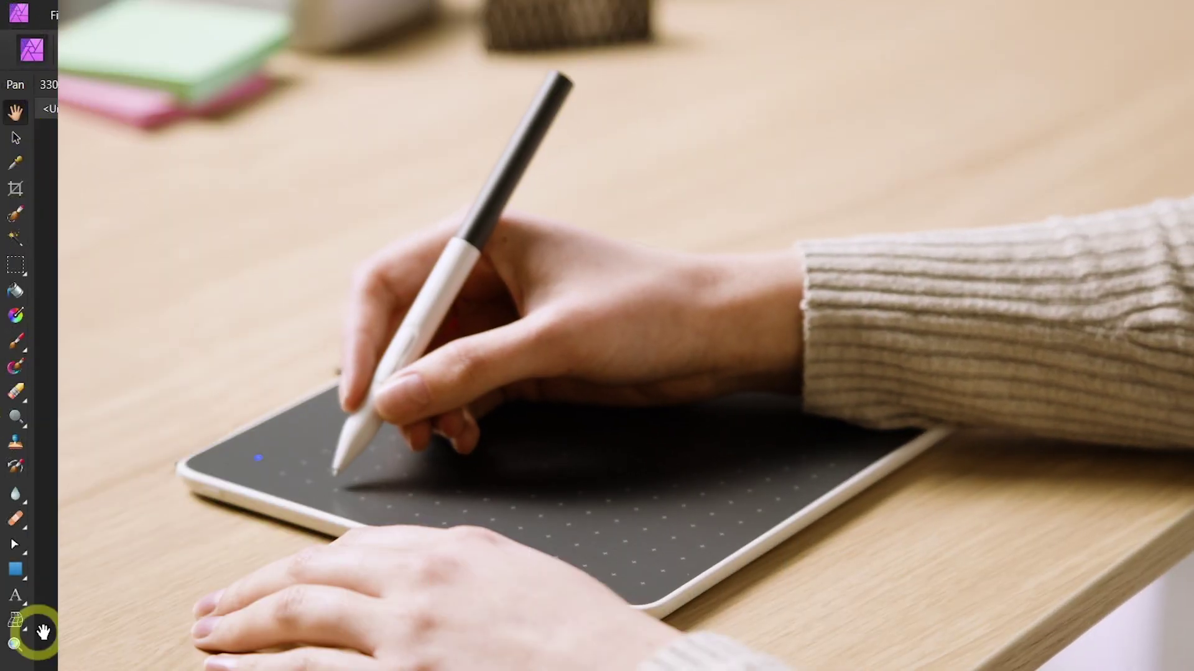
left_click(19, 111)
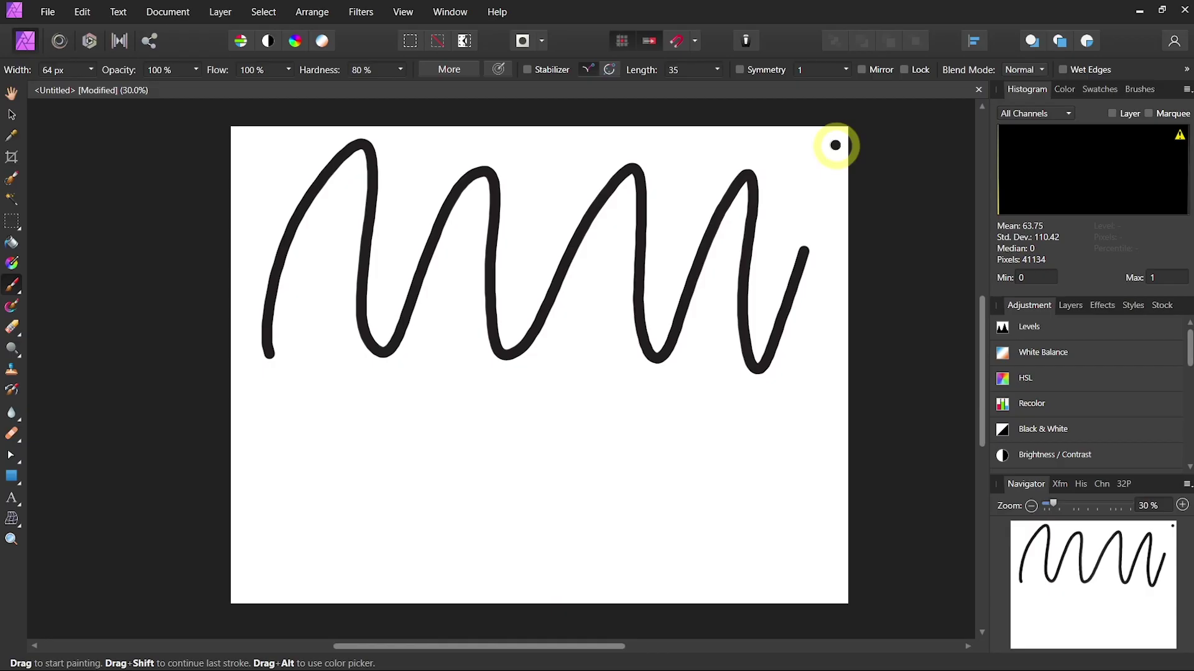
left_click(501, 69)
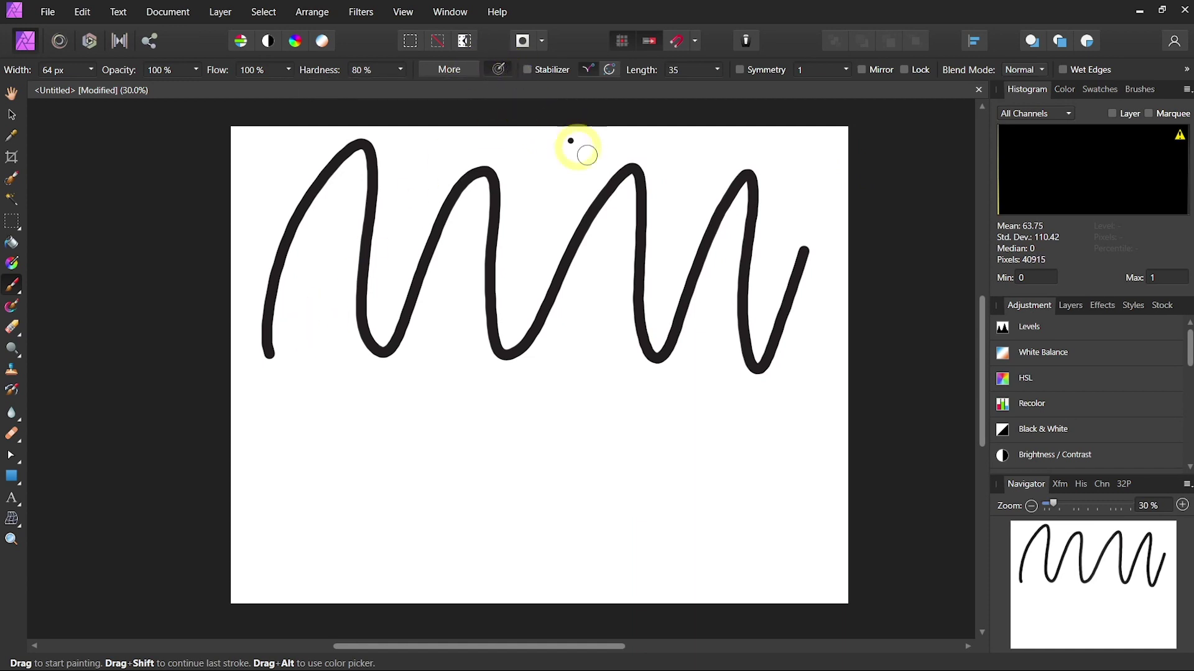
mouse_move(291, 561)
left_mouse_down()
mouse_move(286, 512)
mouse_move(343, 445)
mouse_move(474, 471)
mouse_move(554, 407)
mouse_move(611, 541)
mouse_move(685, 393)
mouse_move(733, 518)
mouse_move(781, 506)
mouse_move(820, 415)
left_mouse_up()
left_click(821, 325)
key("ctrl+z")
Step: Reposition the canvas and crop its left side off, leaving a narrower portrait section
left_click(11, 93)
left_click_drag(501, 342, 469, 338)
left_click(11, 158)
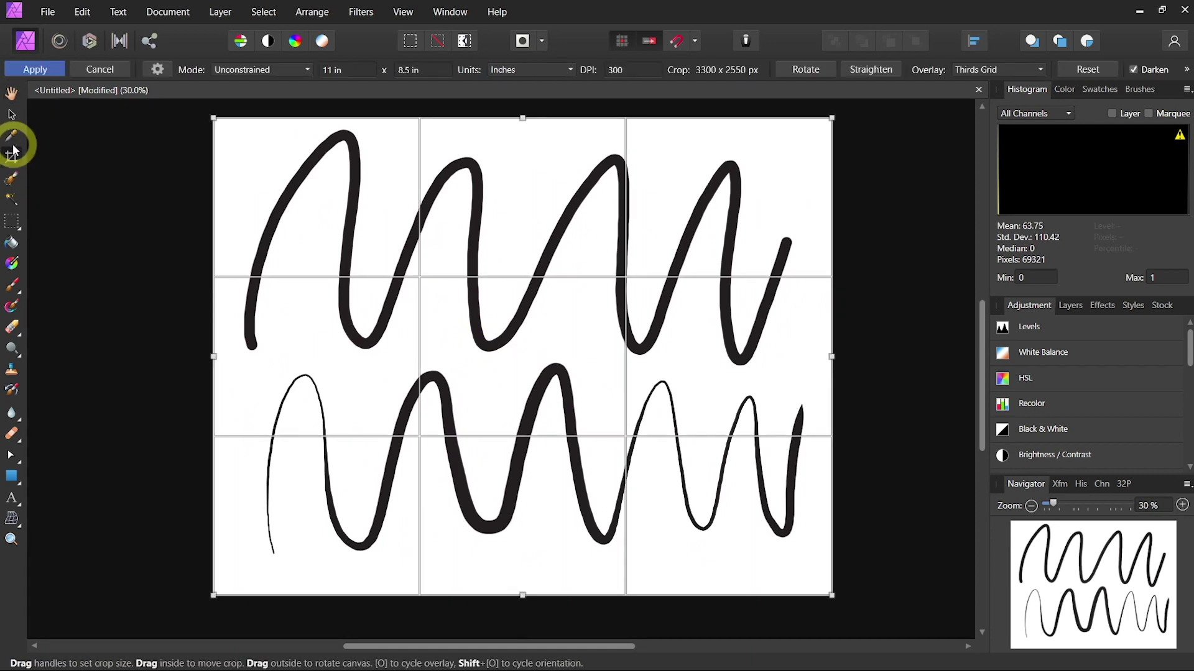
key("Escape")
left_click(13, 157)
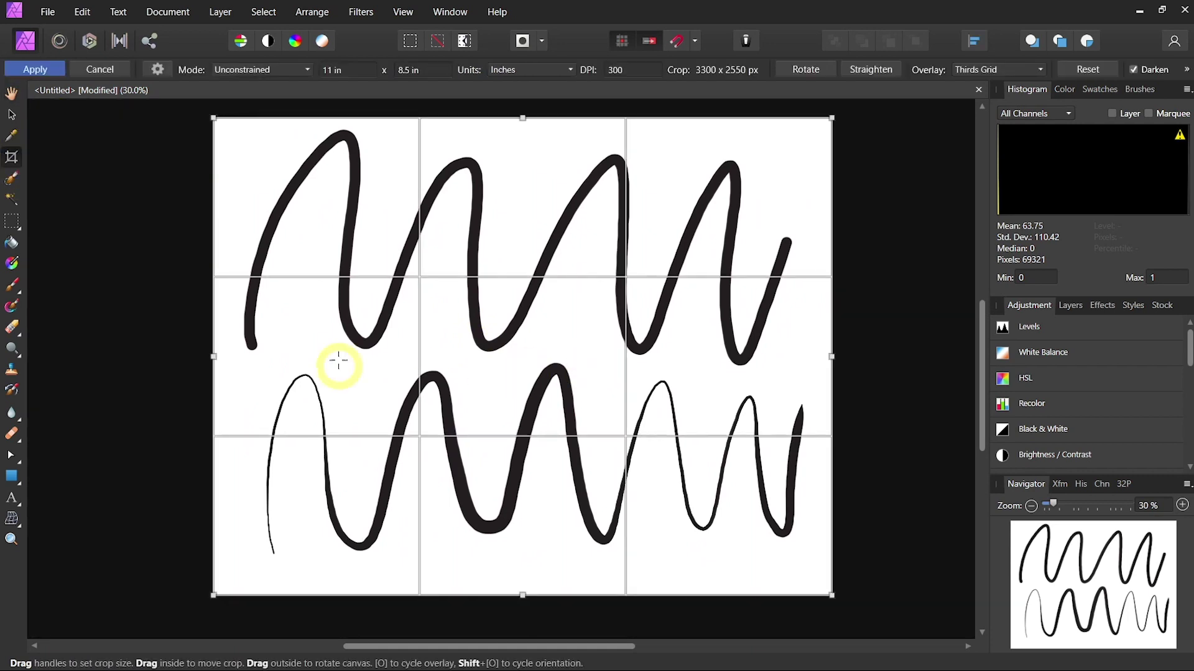
left_click_drag(214, 355, 342, 356)
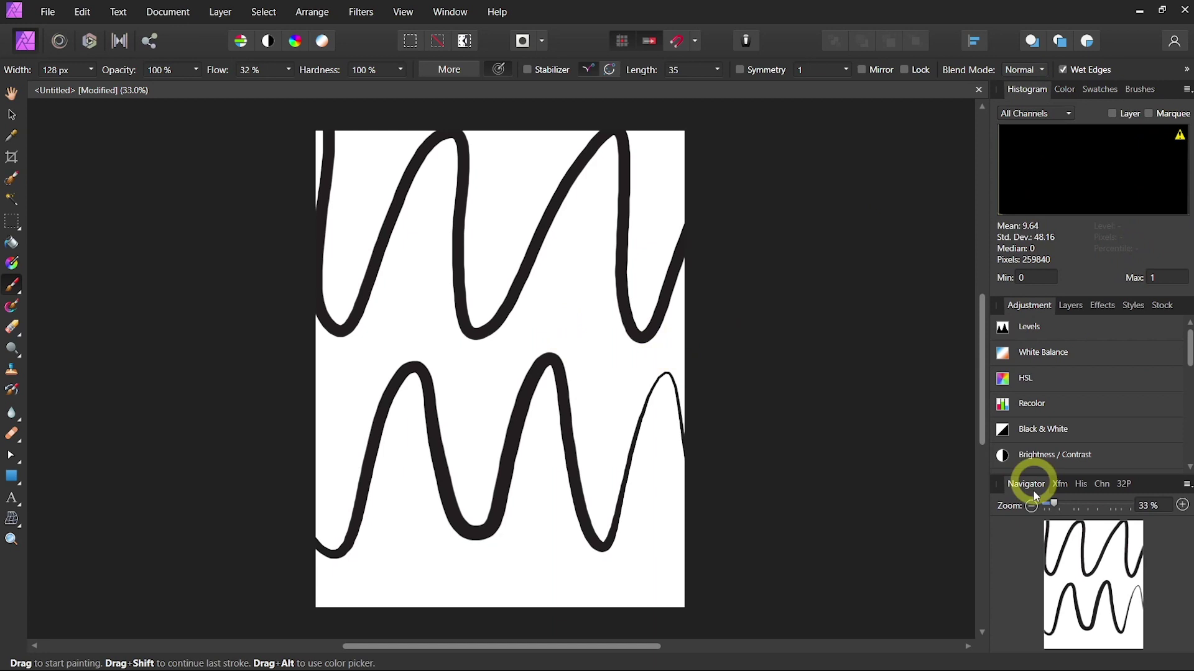
Step: Flood-fill the white background with bright green (135, 255, 39) using the Flood Fill tool
mouse_move(1116, 178)
left_click(1065, 90)
left_click_drag(1055, 226, 1055, 199)
left_click(13, 245)
left_click(586, 309)
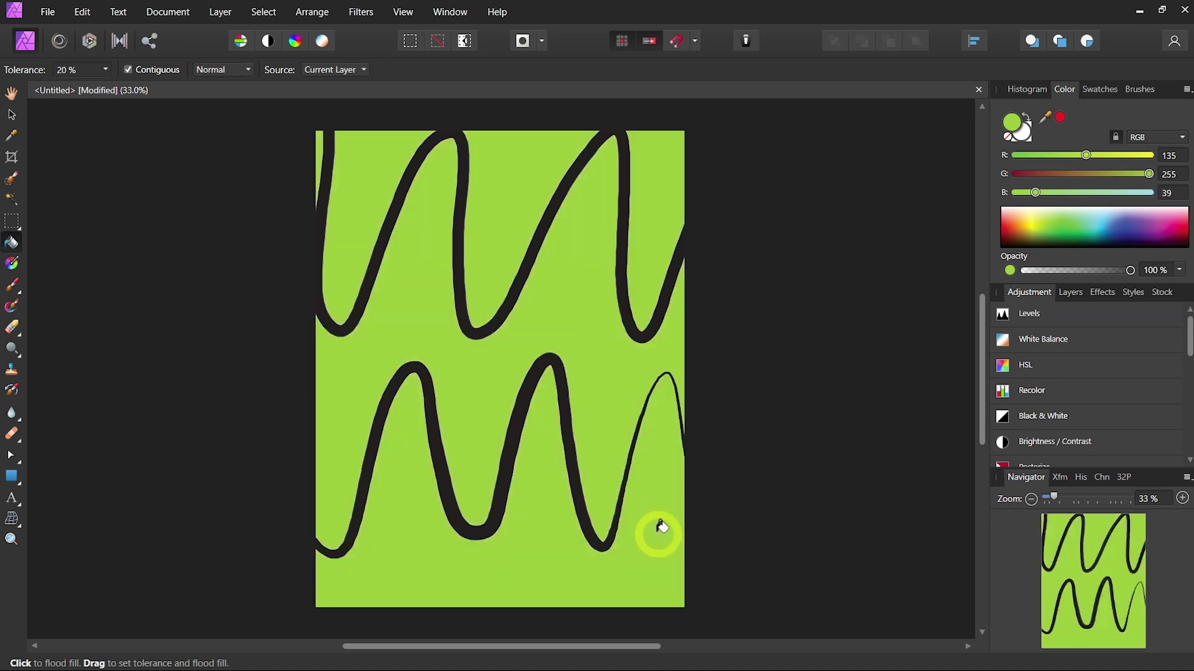
Step: Choose an Acrylics paint brush and a purple paint colour
left_click(1144, 91)
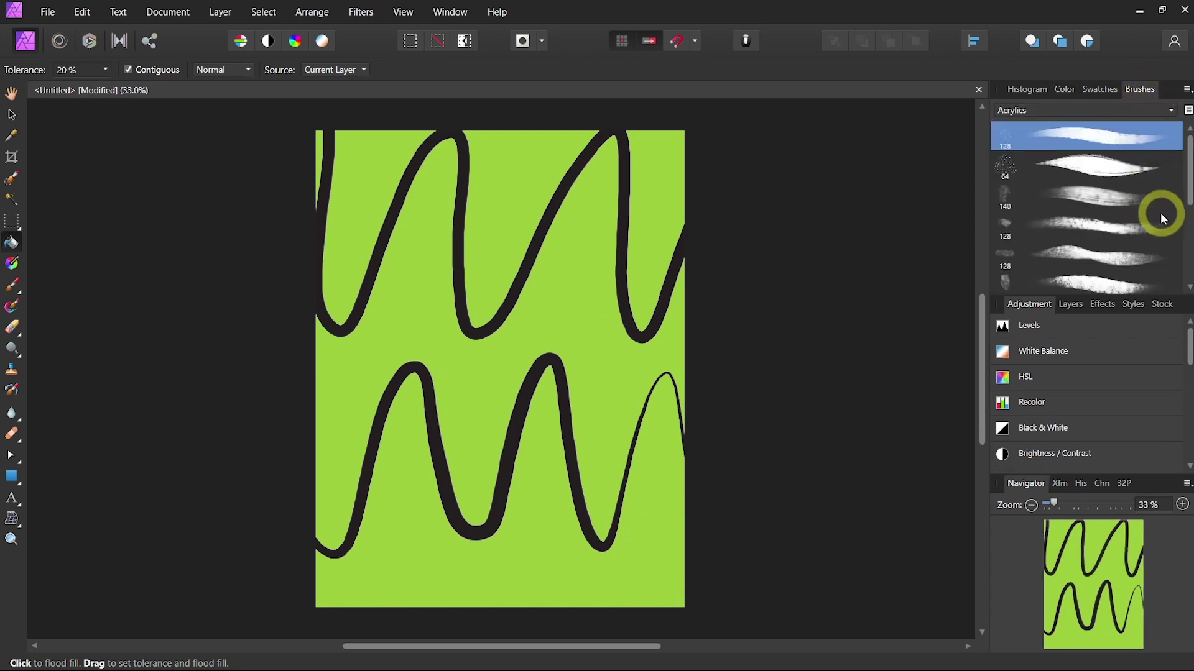
mouse_move(1187, 159)
left_mouse_down()
mouse_move(1187, 250)
mouse_move(1186, 145)
left_mouse_up()
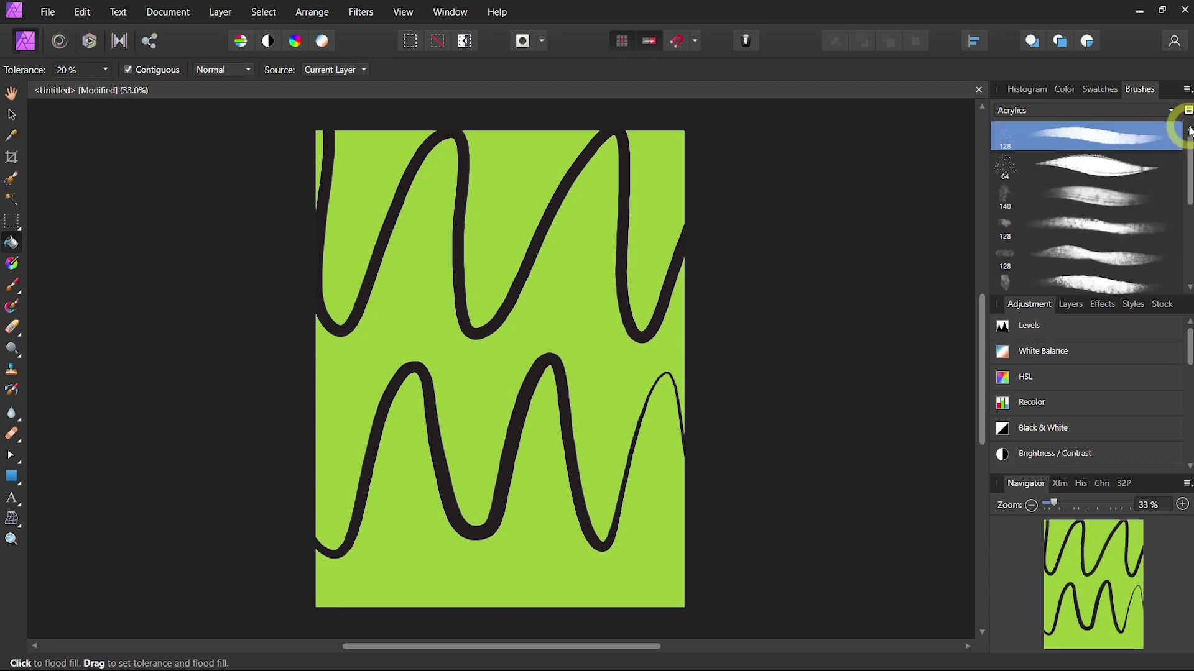
left_click(12, 285)
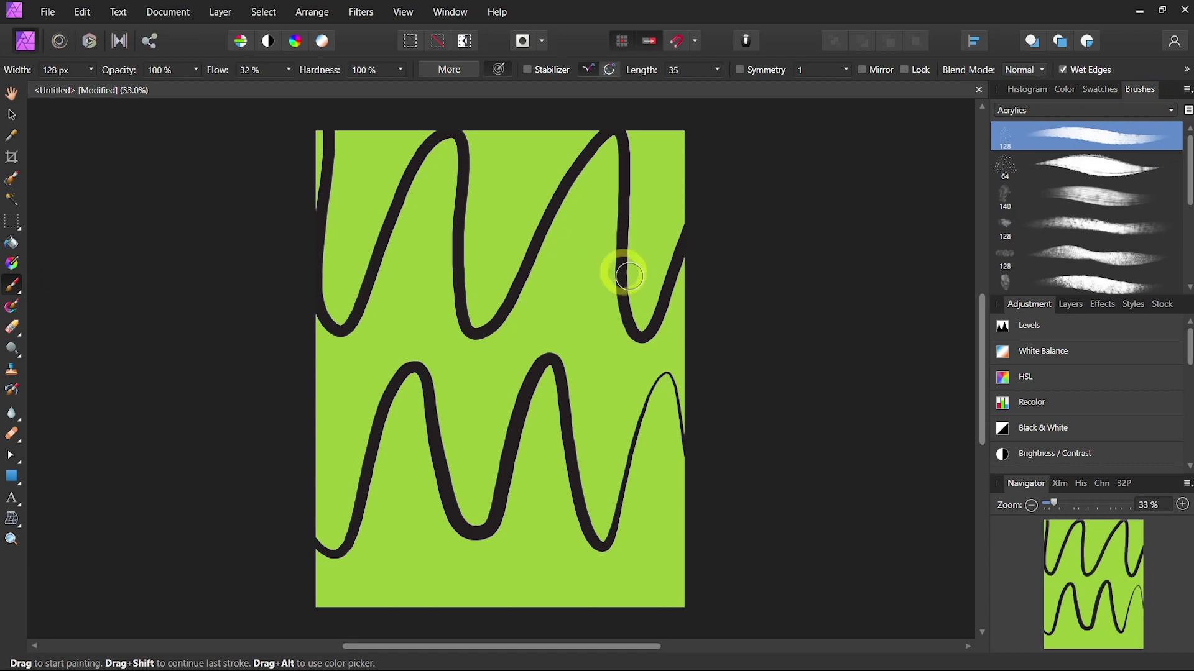
left_click(1067, 90)
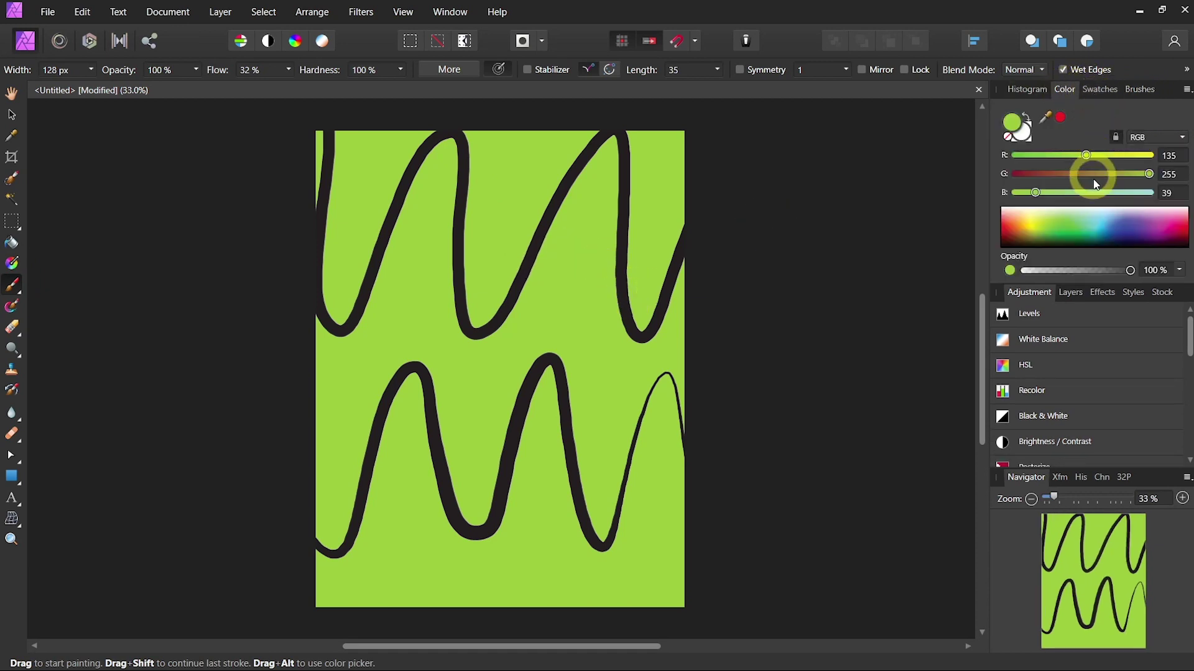
left_click_drag(1151, 225, 1131, 226)
left_click(1142, 91)
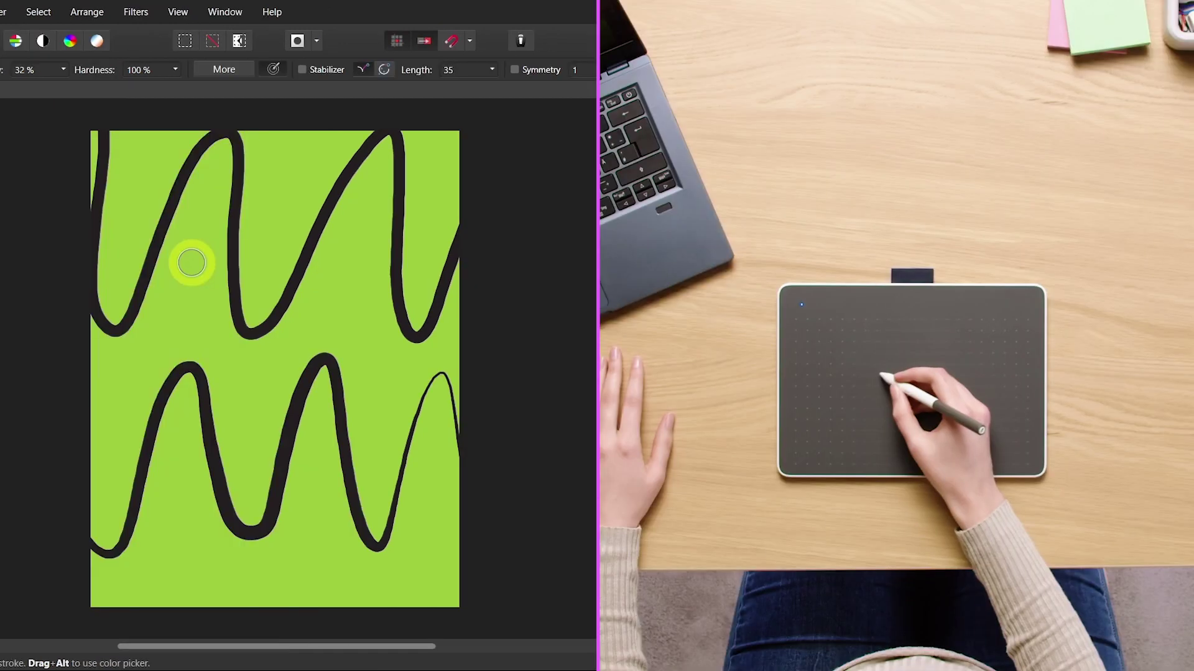
Step: Paint two purple eye marks and a check-mark smile beneath them
left_click_drag(416, 248, 416, 293)
left_click_drag(573, 253, 571, 284)
left_click_drag(347, 284, 341, 269)
left_click_drag(232, 377, 286, 355)
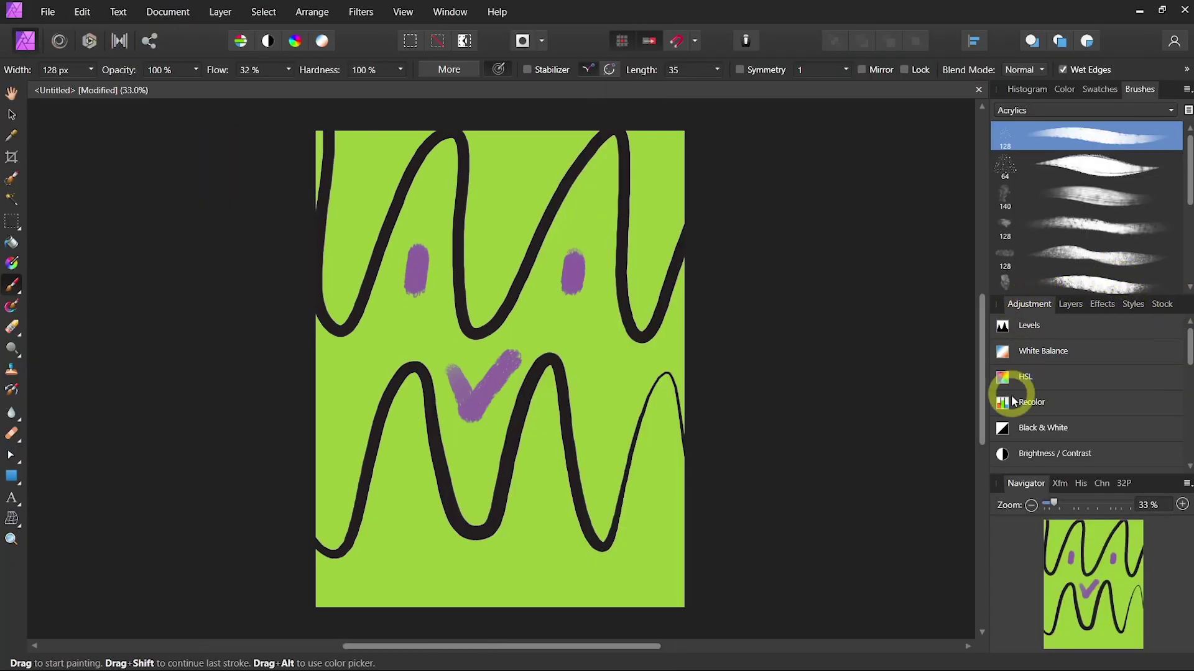
Step: Add a new pixel layer and pick pale yellow (255, 226, 124) as the paint colour
left_click(1070, 304)
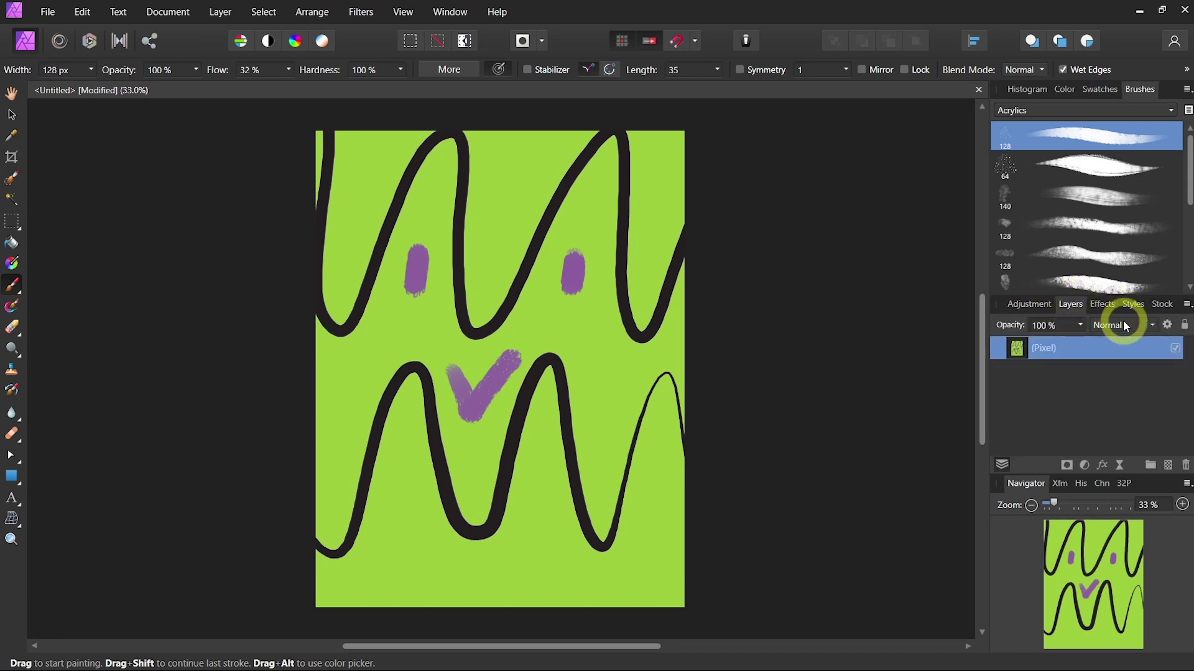
left_click(1168, 467)
left_click(1064, 90)
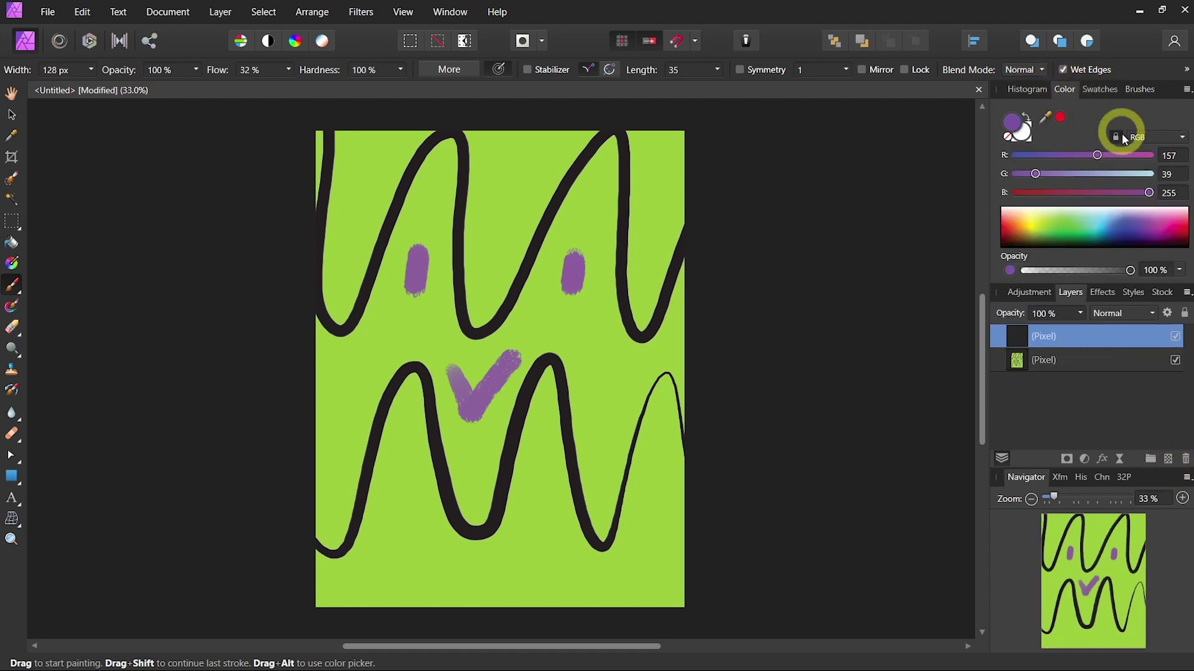
left_click(1167, 229)
left_click(1027, 223)
left_click_drag(1027, 223, 1032, 212)
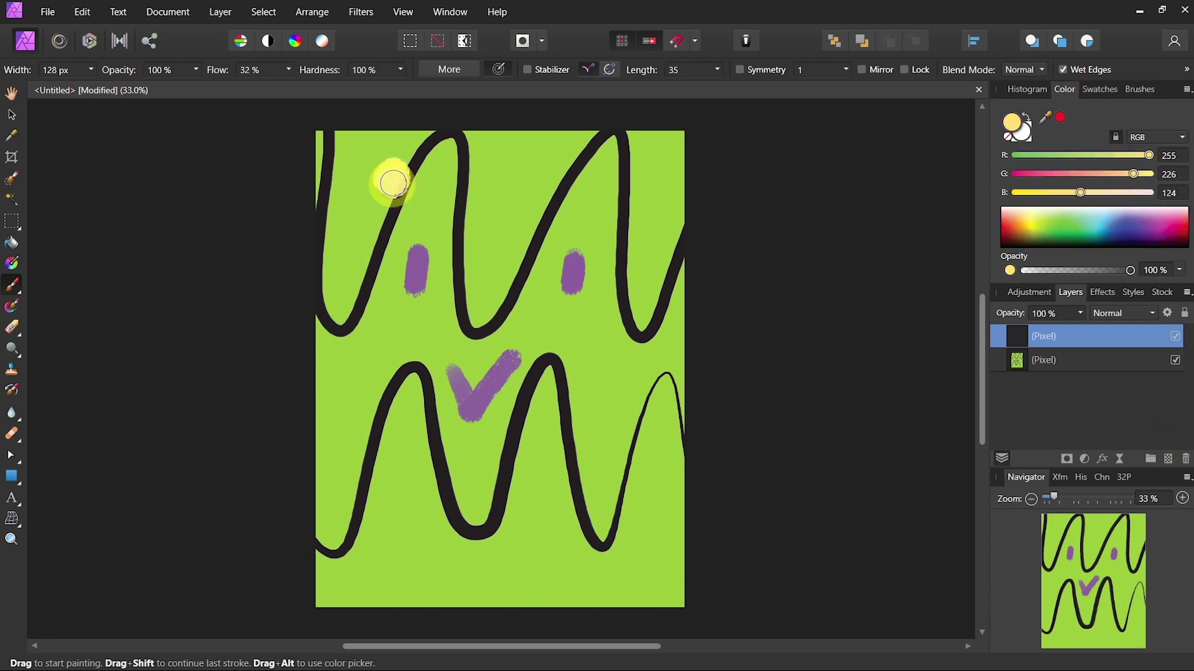
Step: Paint a yellow bow at the upper left, then toggle its layer's visibility off and on
mouse_move(381, 179)
left_mouse_down()
mouse_move(365, 226)
mouse_move(405, 150)
mouse_move(447, 165)
mouse_move(437, 188)
mouse_move(397, 151)
left_mouse_up()
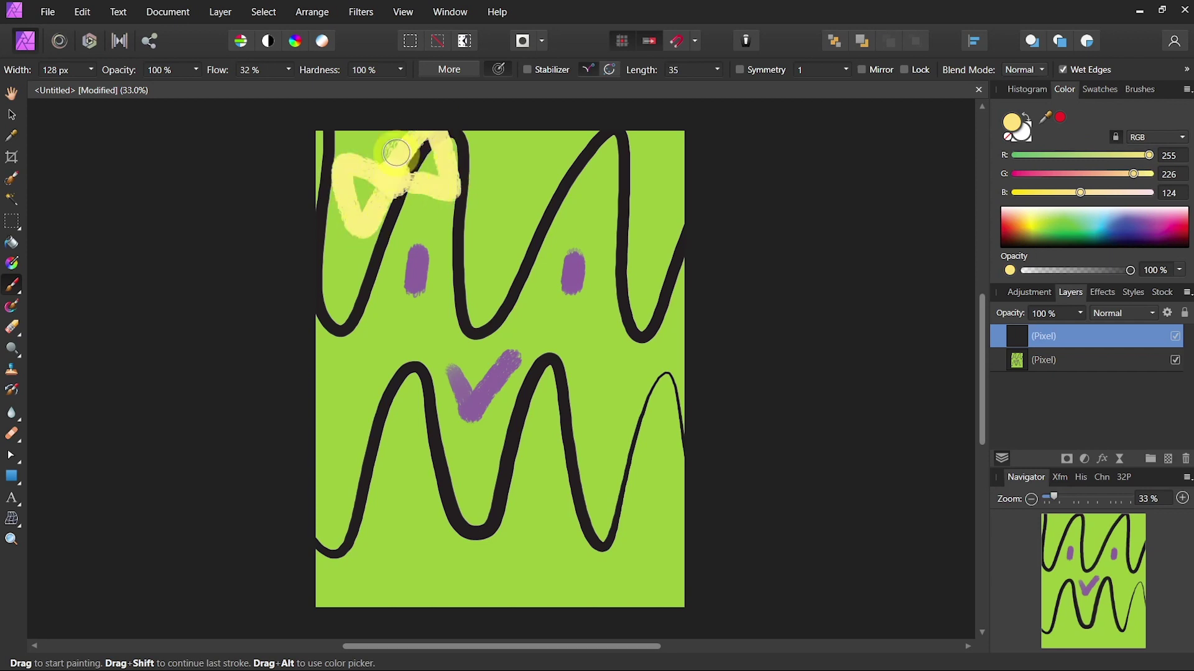
left_click(1175, 338)
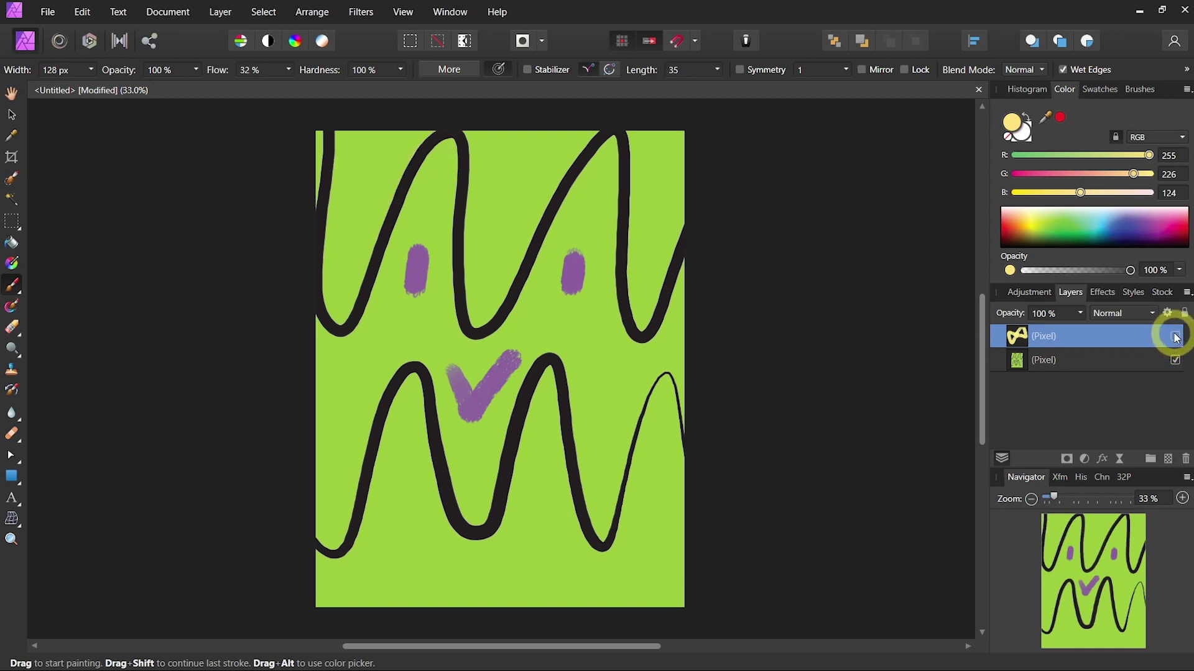
left_click(1175, 336)
Step: Zoom the painting in to 50% with the Navigator zoom slider
left_click_drag(1052, 497, 1060, 497)
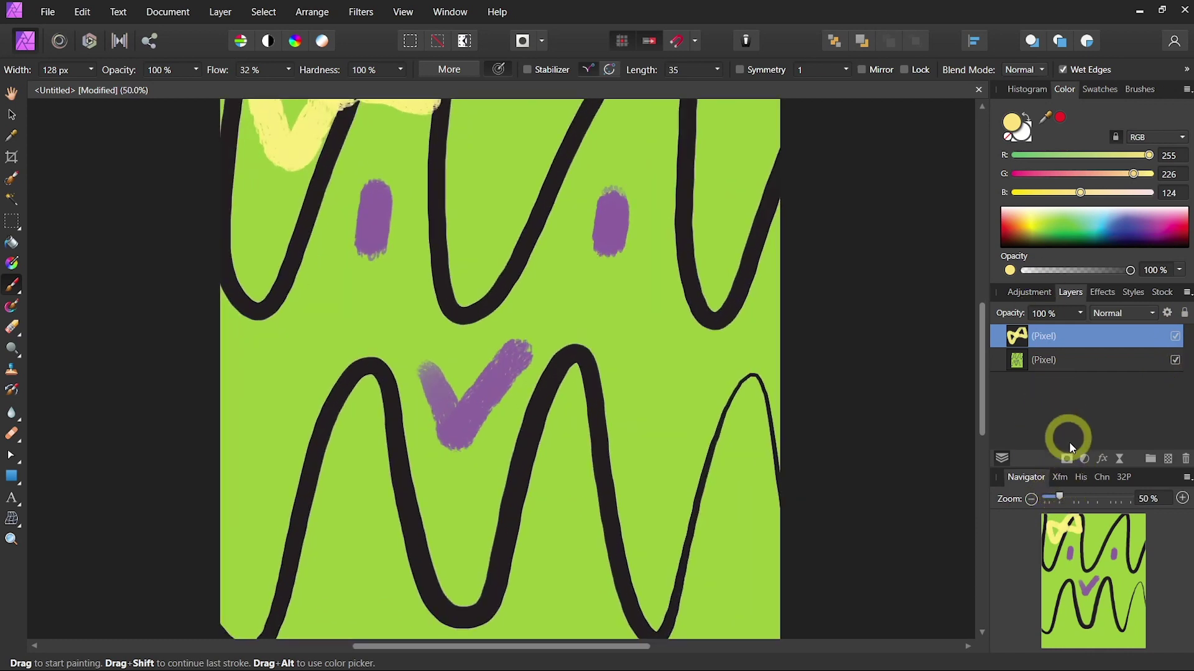